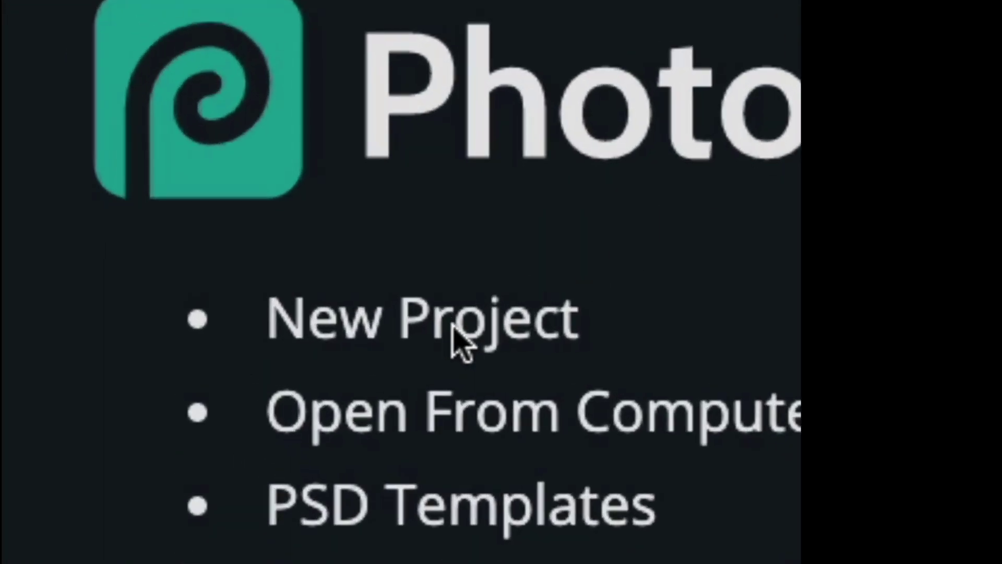
# - Create a new 1280×720 px document named 'Rainbow font' with a transparent background
pyautogui.click(450, 328)
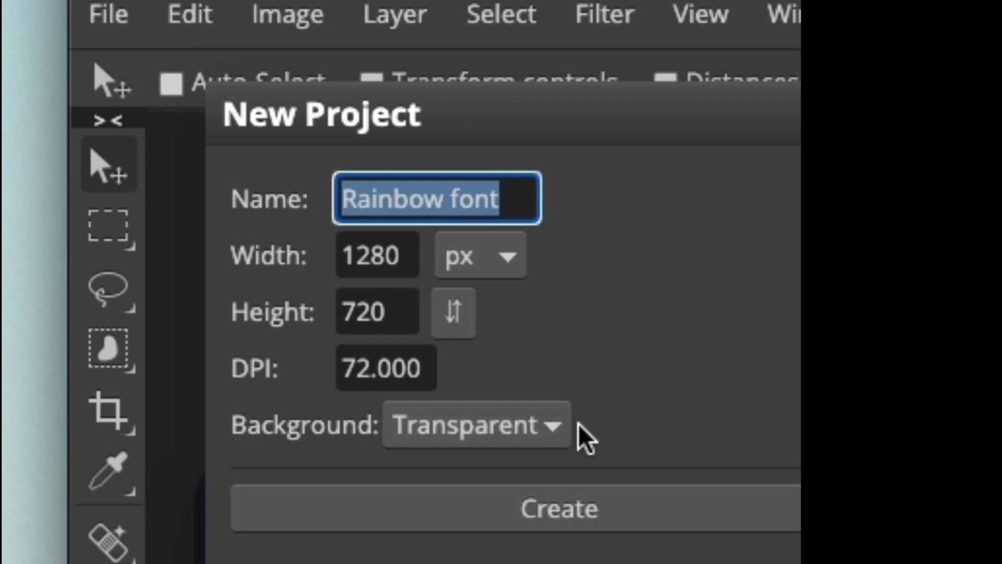
pyautogui.click(547, 436)
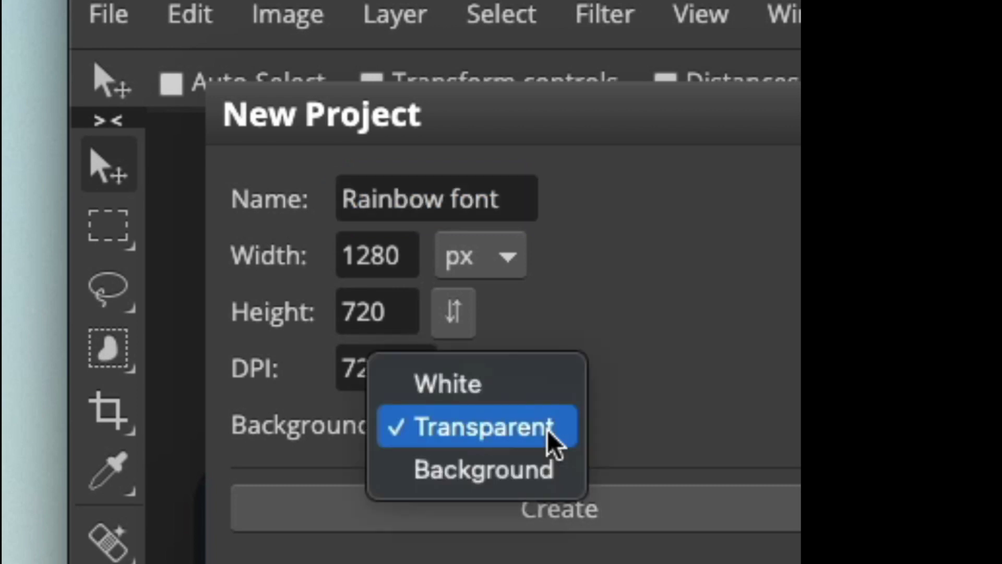
pyautogui.click(547, 429)
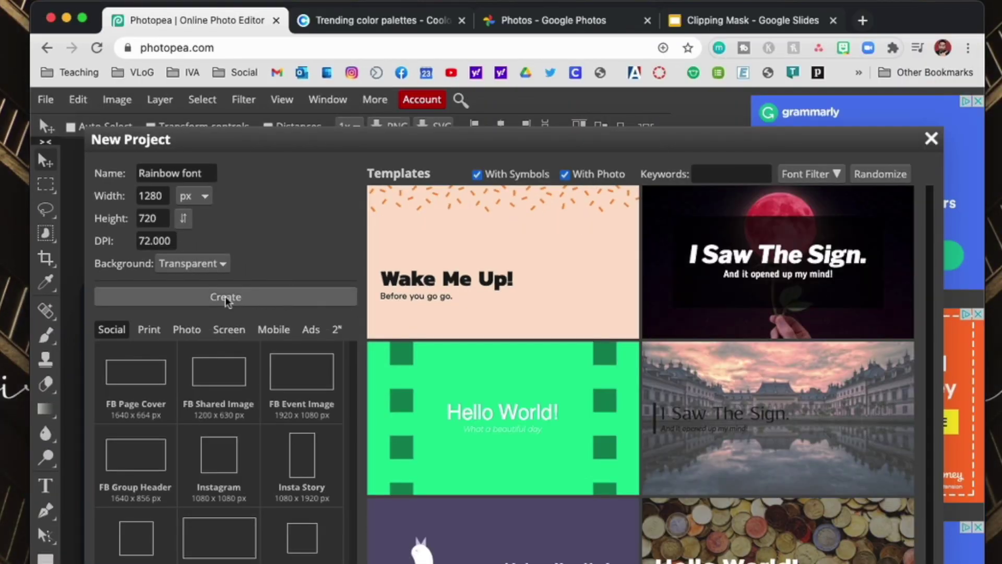
pyautogui.click(225, 298)
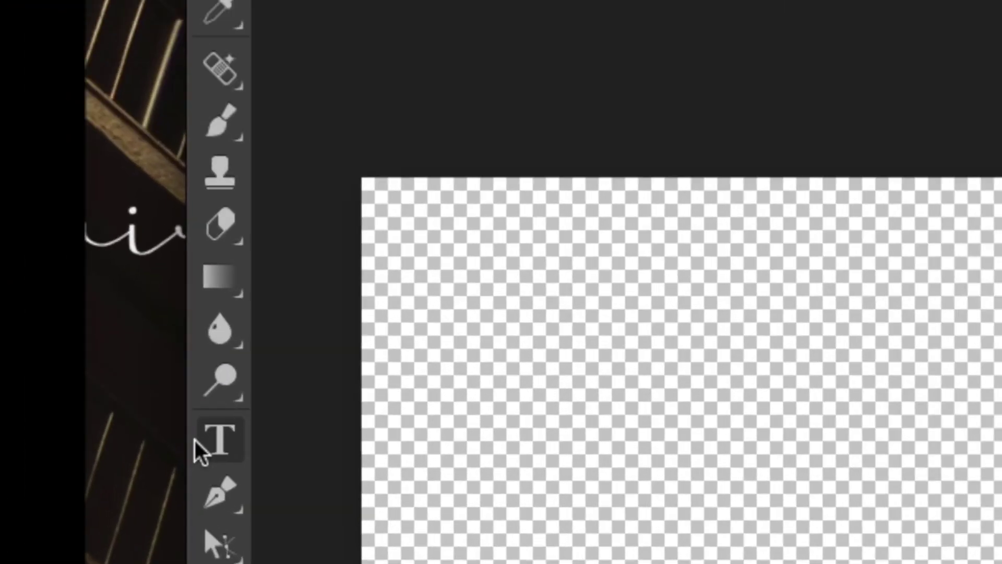
# - Switch to the Type tool and bring up the font list, set to itsadzoke Regular at 196 px
pyautogui.click(45, 486)
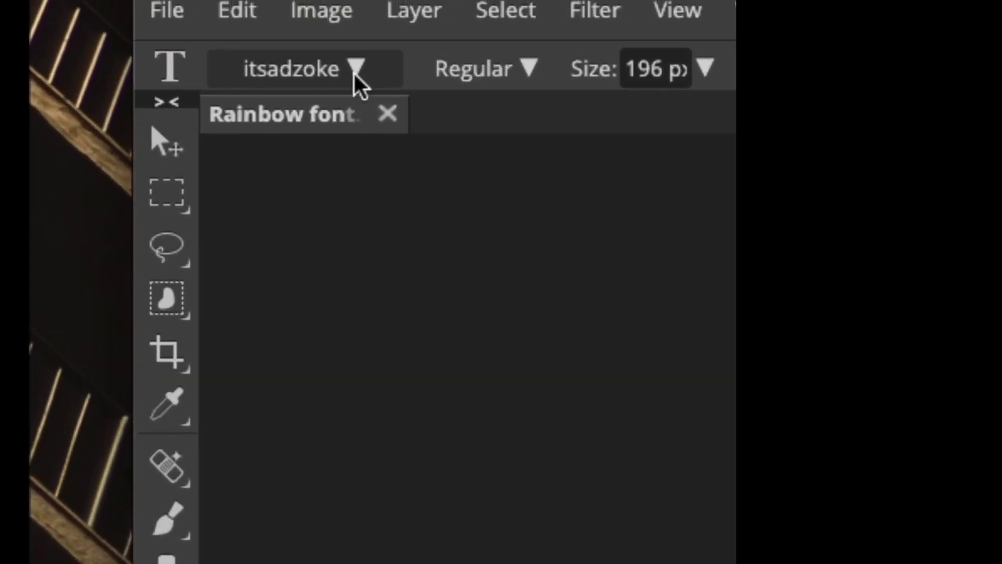
pyautogui.click(354, 71)
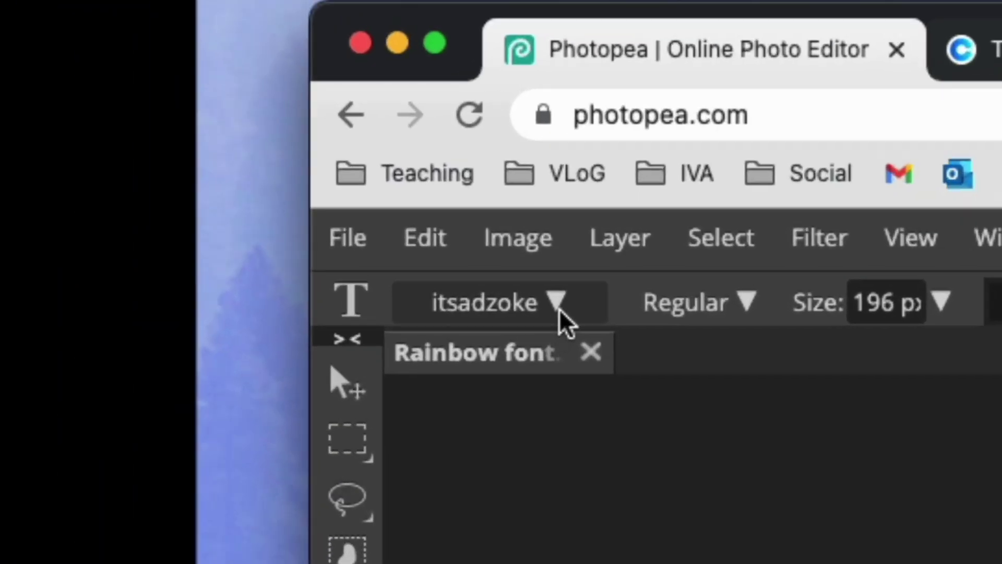
# - Load HelloStarbucks.ttf from the All Fonts - Personal folder as a custom font
pyautogui.click(557, 308)
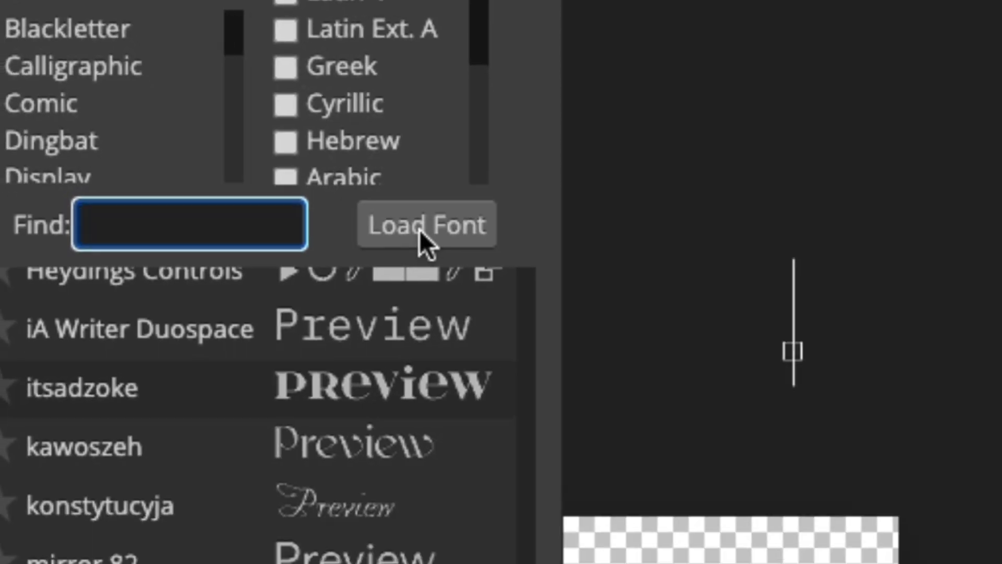
pyautogui.click(468, 276)
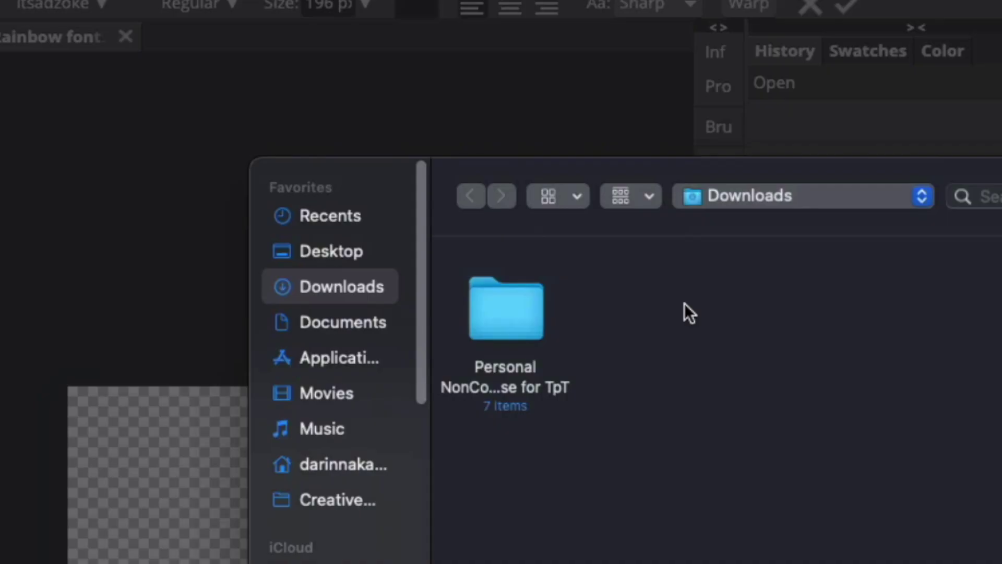
pyautogui.doubleClick(522, 311)
pyautogui.doubleClick(521, 311)
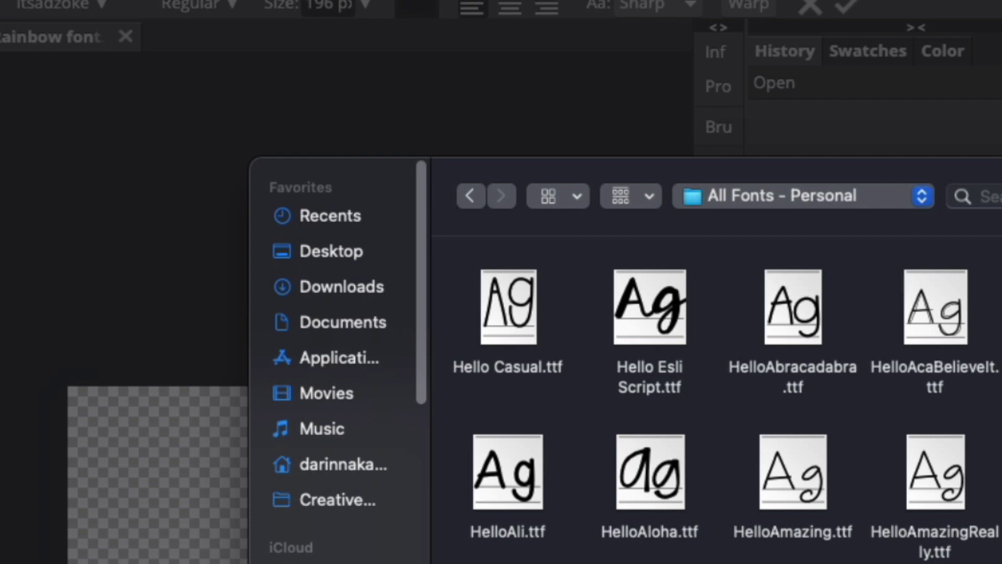
pyautogui.scroll(-20, 715, 397)
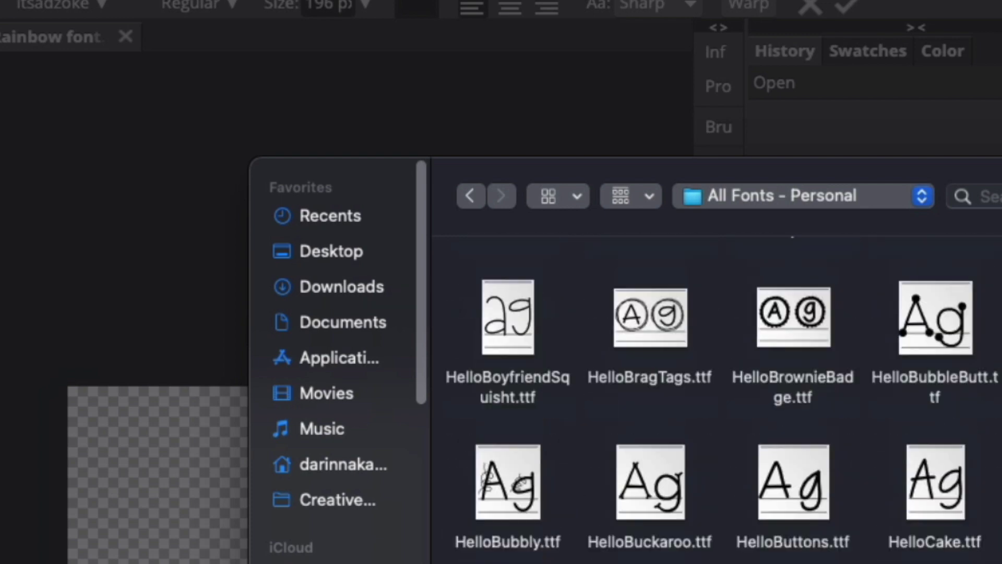
pyautogui.scroll(-20, 715, 397)
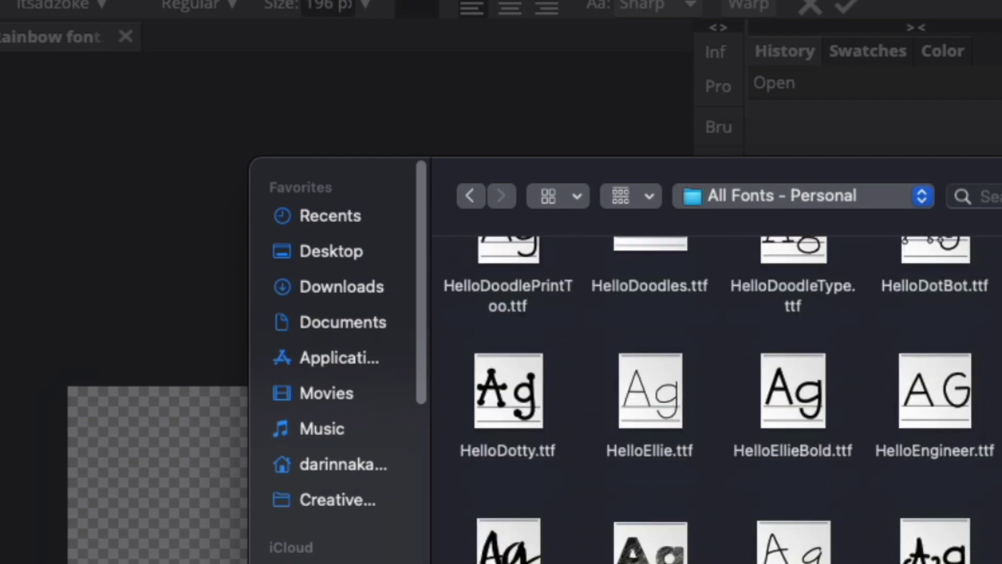
pyautogui.scroll(-20, 715, 396)
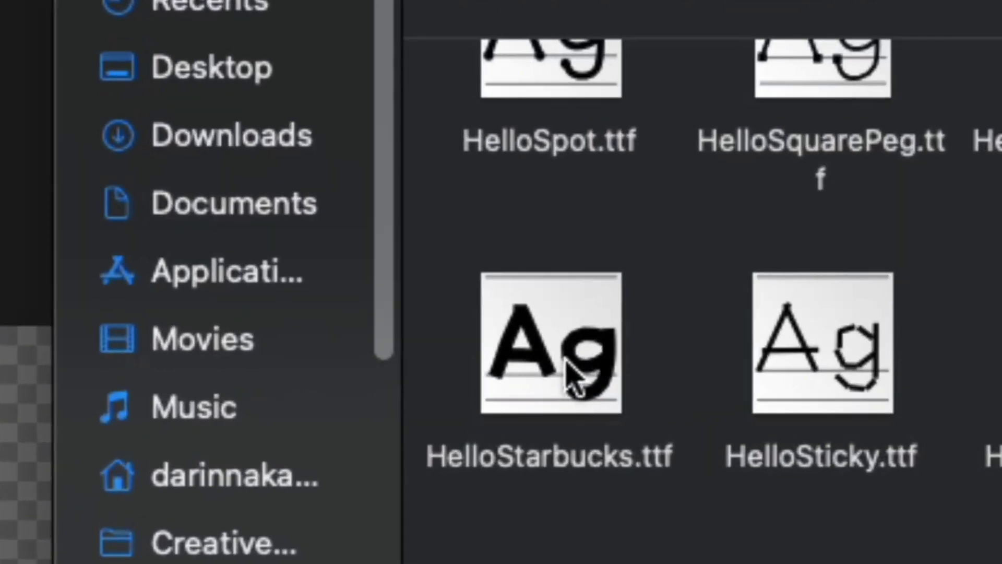
pyautogui.click(568, 365)
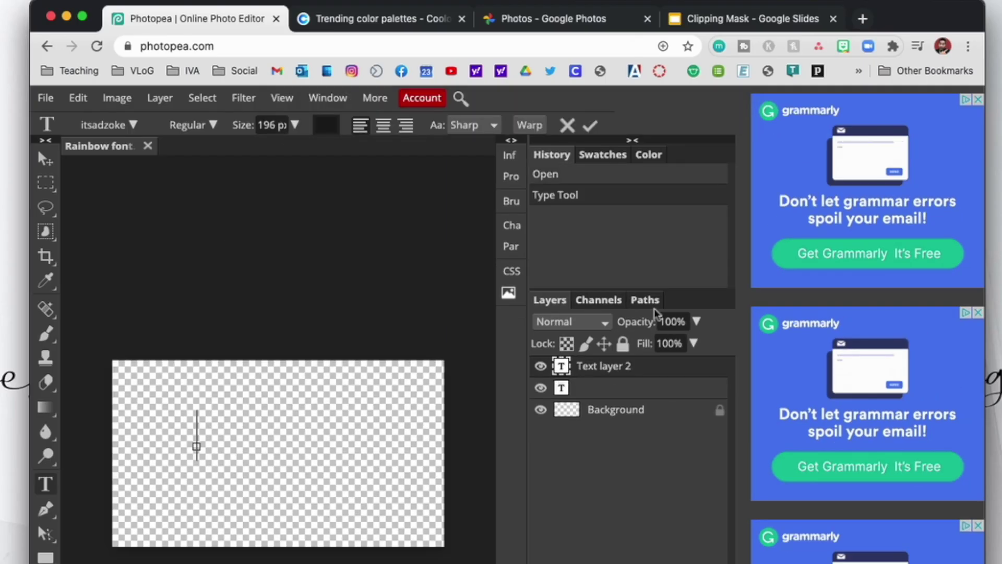
# - Write 'HeLLO' on the first line and 'STaRBUCKS' on the second line of the text layer
pyautogui.write('HeLLO')
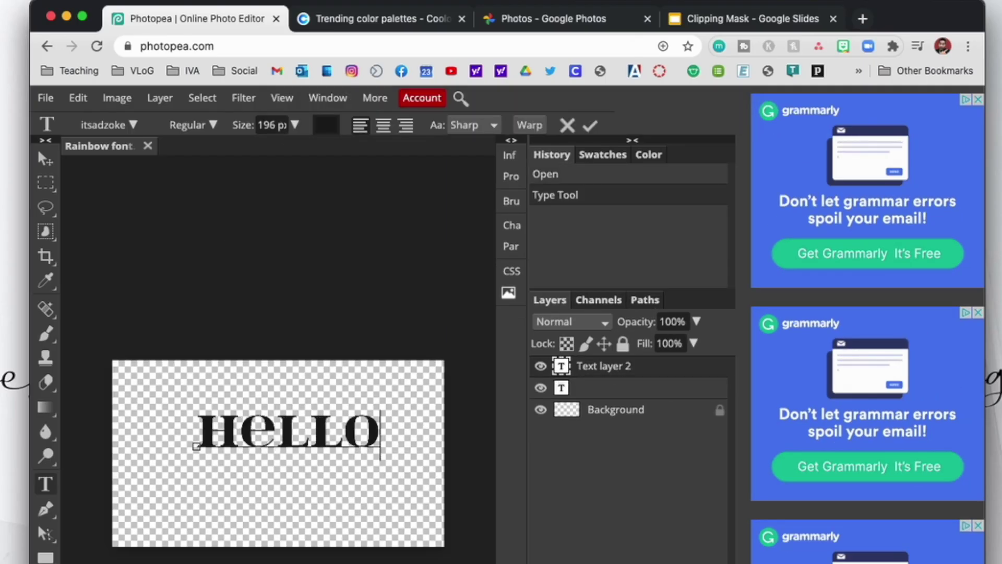
pyautogui.press('Return')
pyautogui.write('STaRBUCKS')
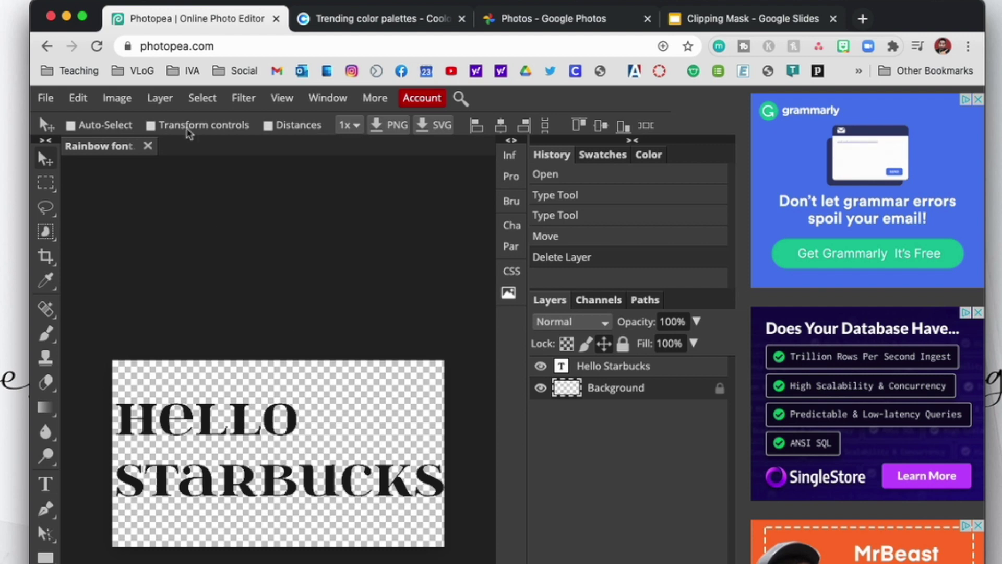
# - Screenshot the lilac, pink and light-blue palette from Coolors' trending page, then return to Photopea
pyautogui.click(363, 21)
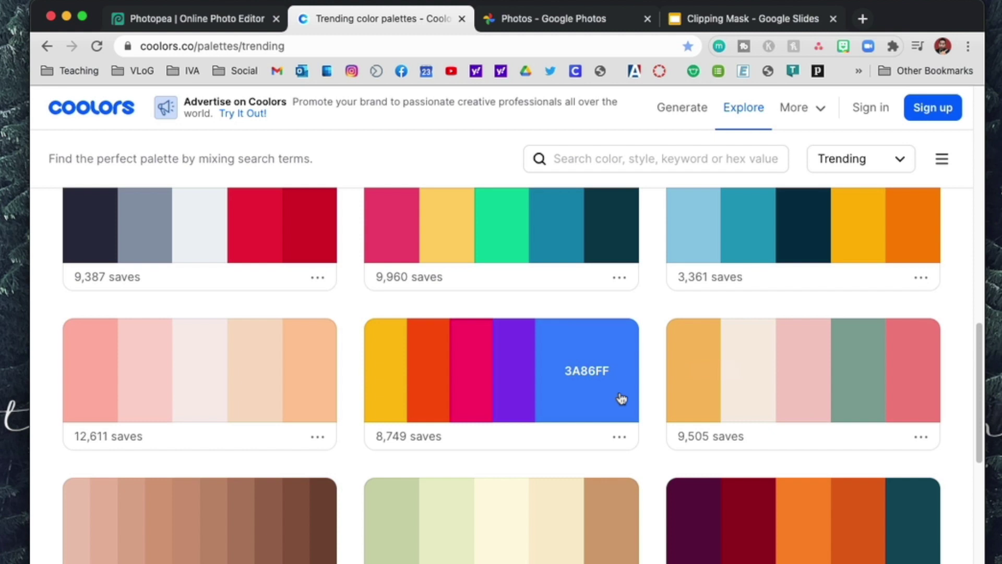
pyautogui.scroll(-6, 699, 366)
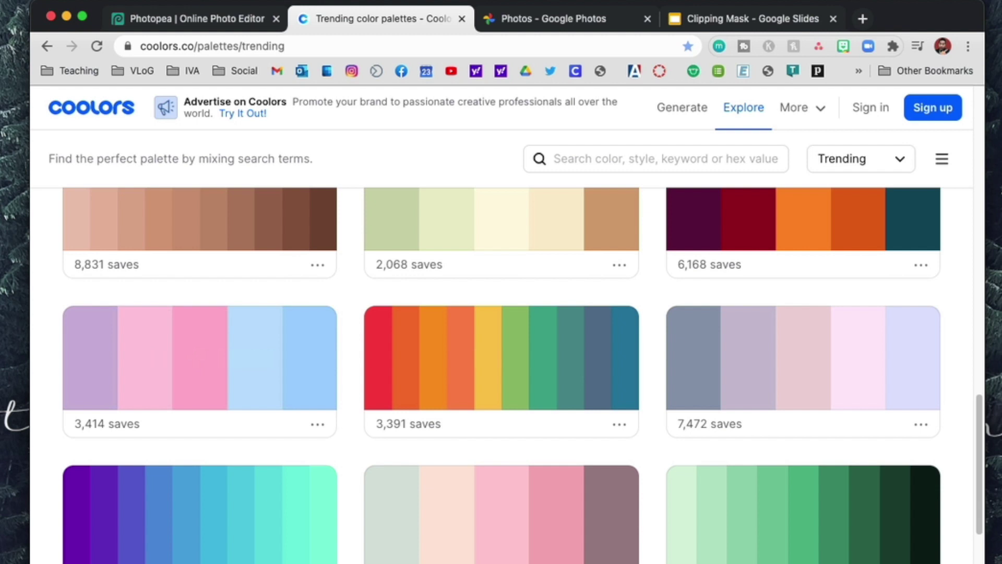
pyautogui.press('super+shift+4')
pyautogui.moveTo(74, 317); pyautogui.dragTo(325, 407)
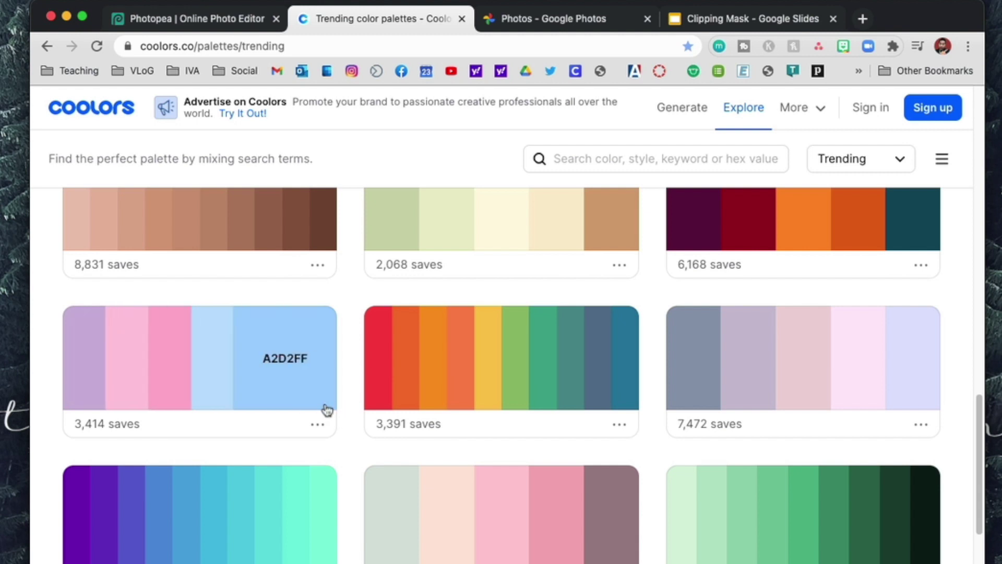
pyautogui.click(211, 27)
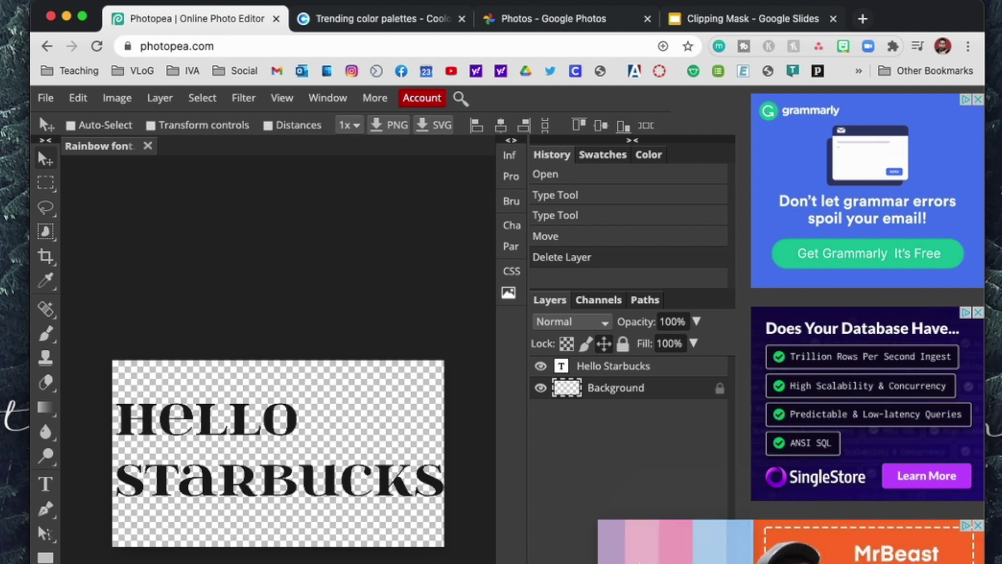
# - Place the palette screenshot, enlarge it over the text, and stack it above the Hello Starbucks layer
pyautogui.moveTo(634, 558); pyautogui.dragTo(217, 470)
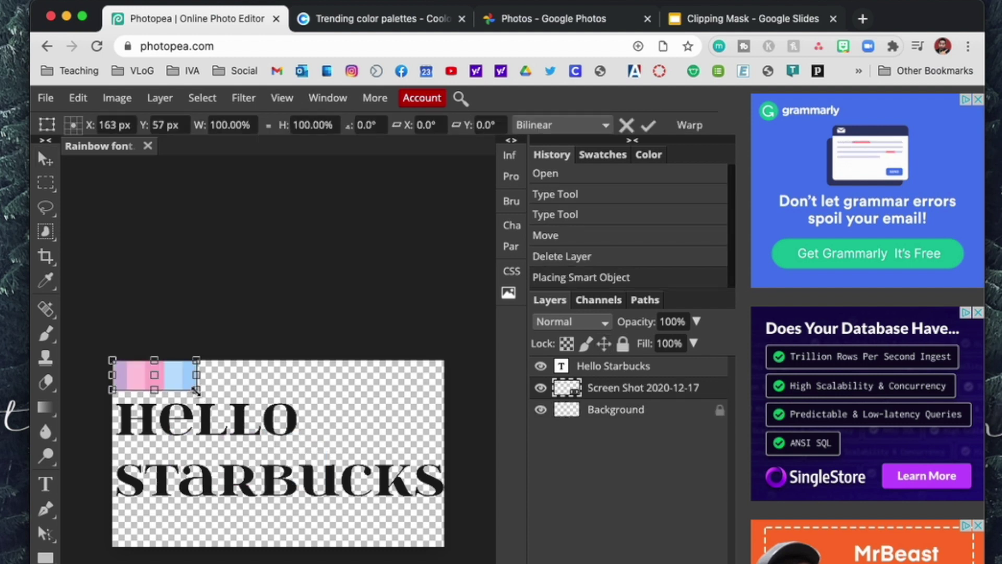
pyautogui.moveTo(196, 390); pyautogui.dragTo(443, 525)
pyautogui.press('Return')
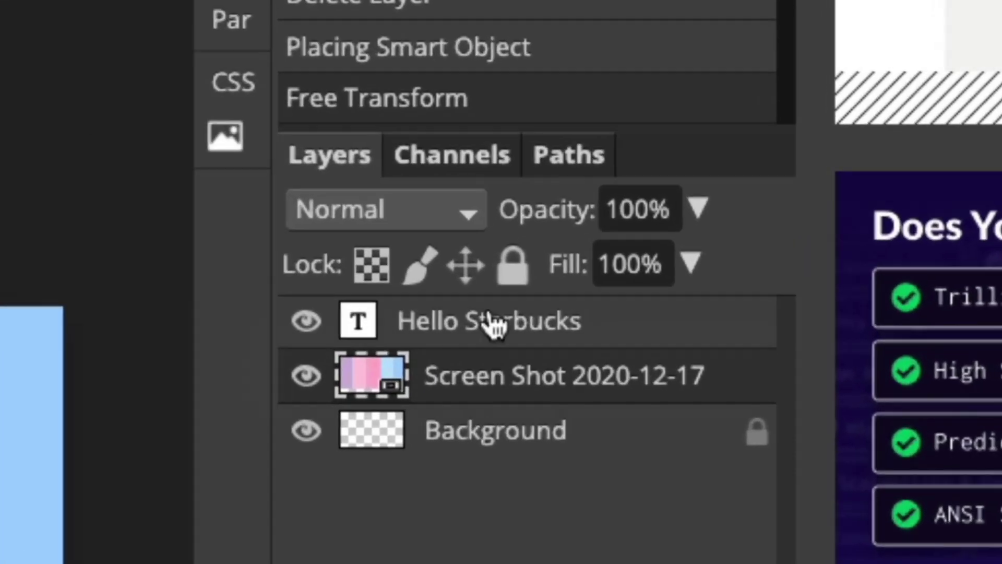
pyautogui.moveTo(565, 352); pyautogui.dragTo(560, 395)
pyautogui.moveTo(483, 397); pyautogui.dragTo(483, 397)
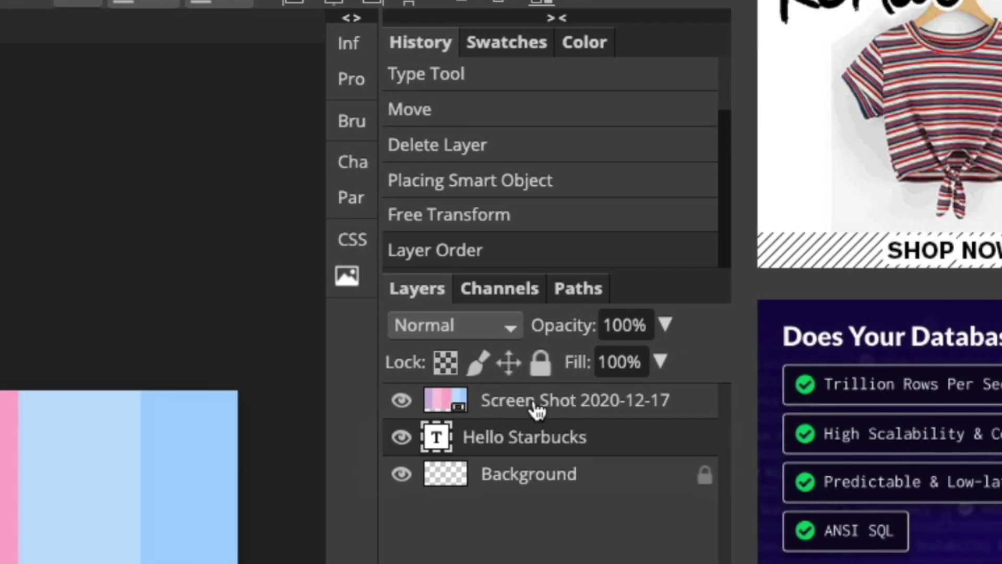
# - Make the Screen Shot layer a clipping mask on the Hello Starbucks text layer
pyautogui.rightClick(537, 409)
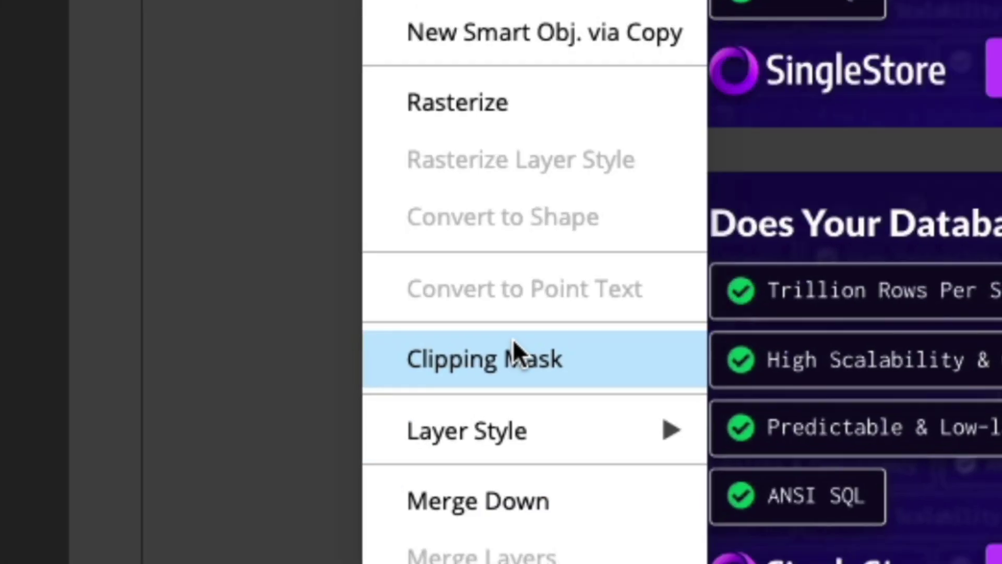
pyautogui.click(515, 345)
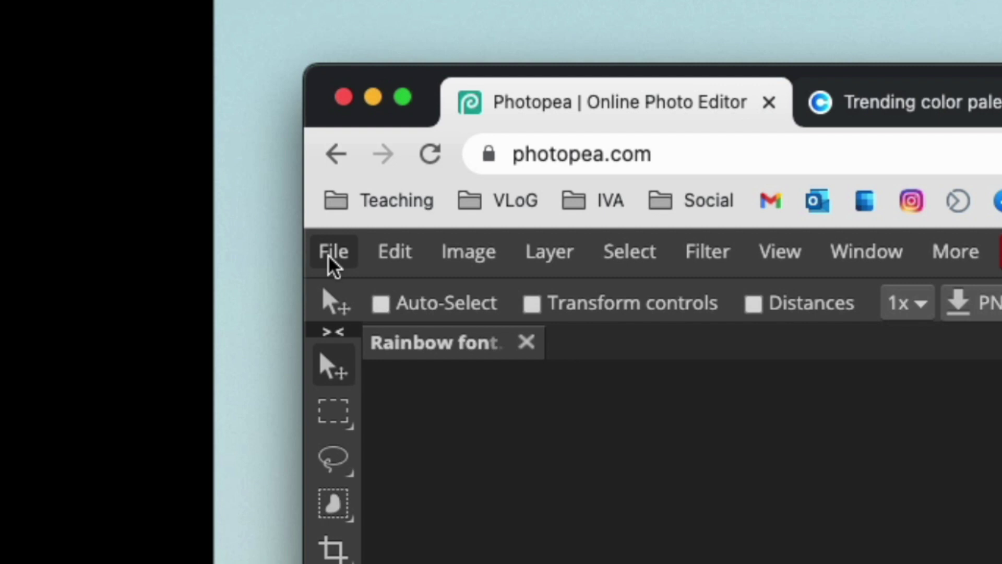
# - Export the artwork as a 1280×720 PNG at 100% quality
pyautogui.click(329, 258)
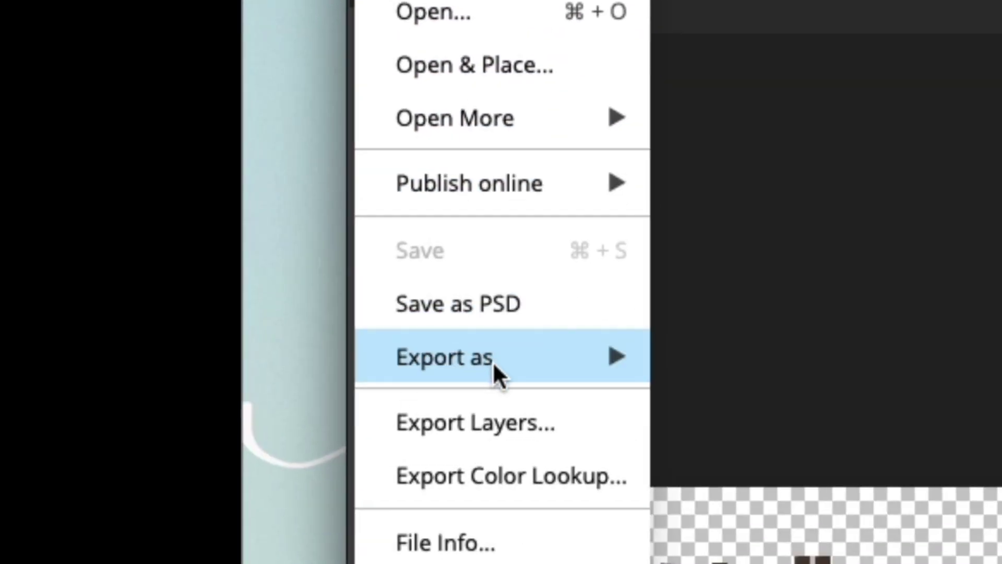
pyautogui.moveTo(494, 364)
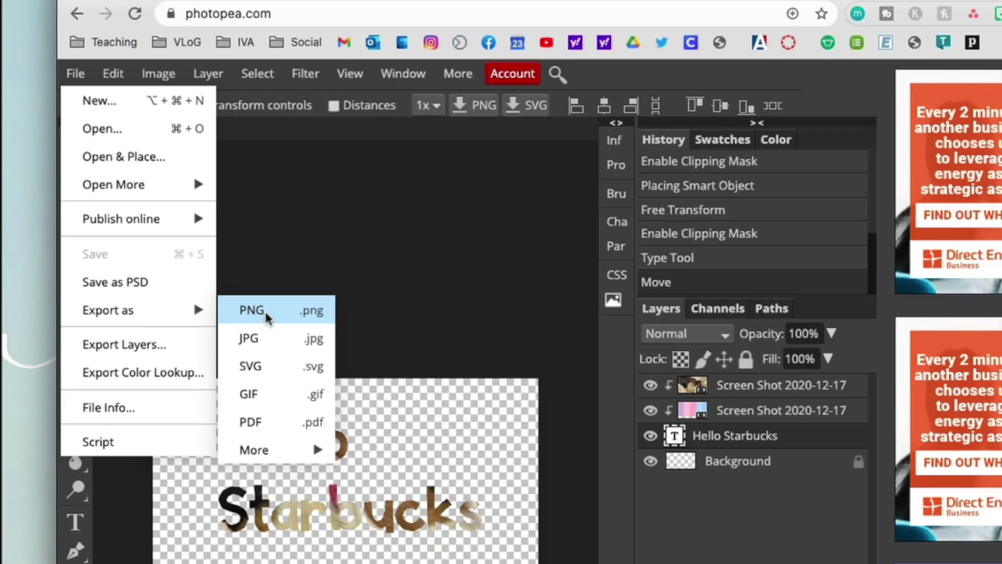
pyautogui.click(239, 313)
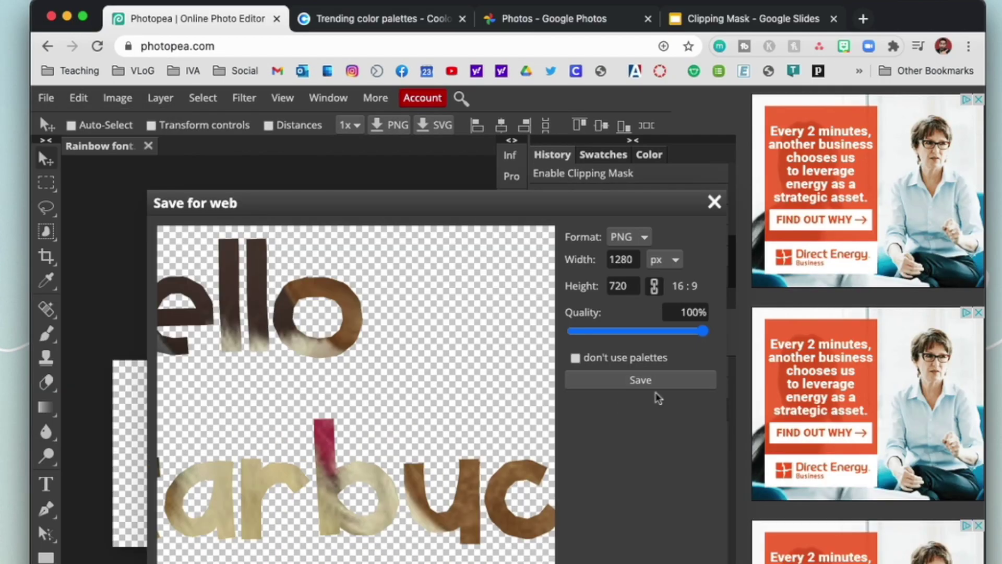
pyautogui.click(650, 384)
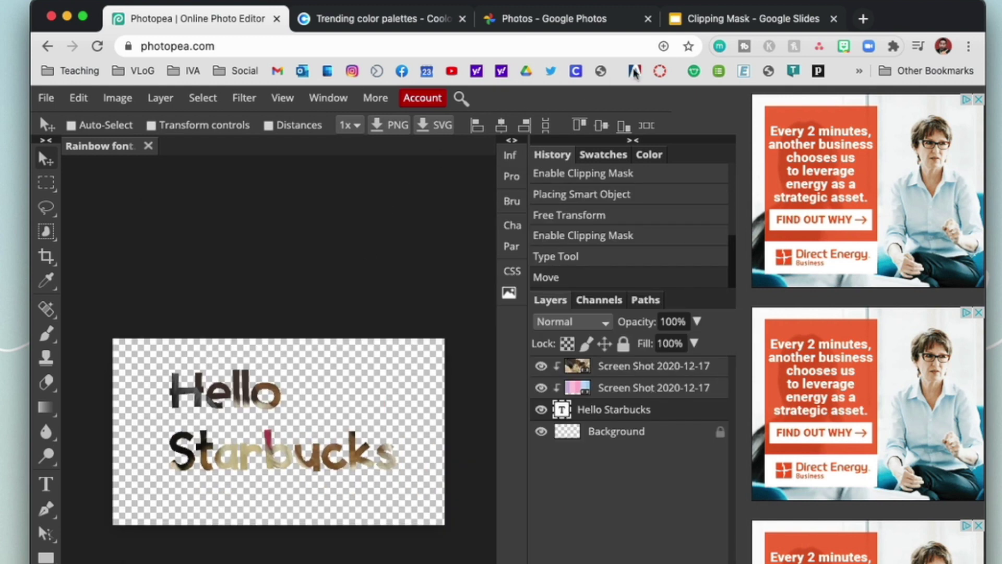
# - Insert Rainbow font.png onto the Clipping Mask presentation slide, then go back to Photopea
pyautogui.click(713, 23)
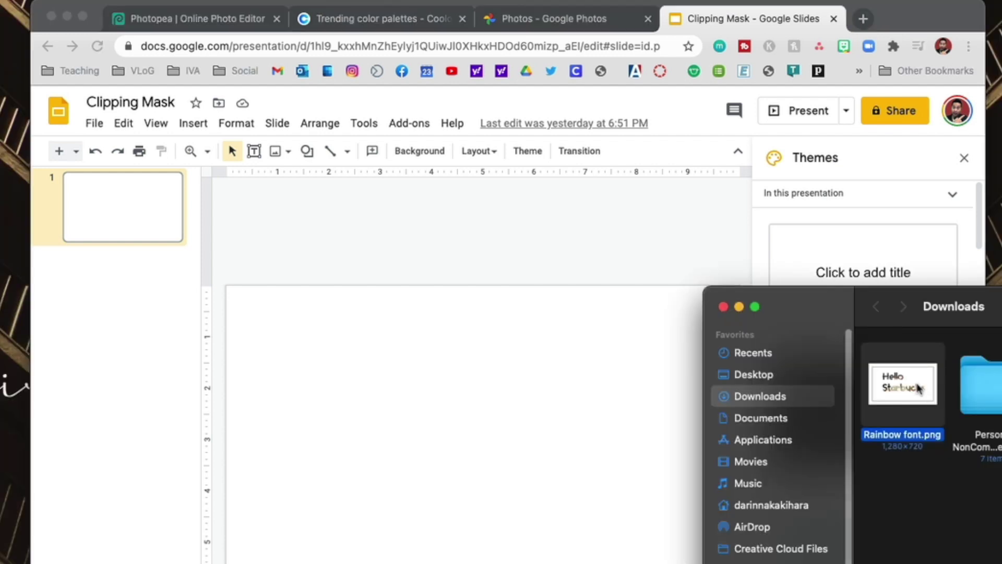
pyautogui.moveTo(918, 389); pyautogui.dragTo(495, 446)
pyautogui.click(549, 230)
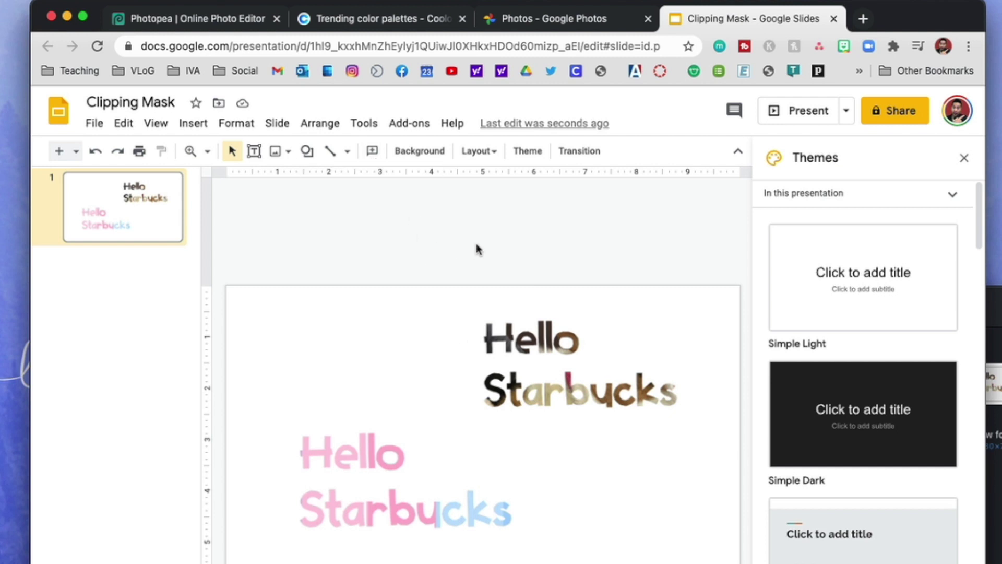
pyautogui.click(168, 19)
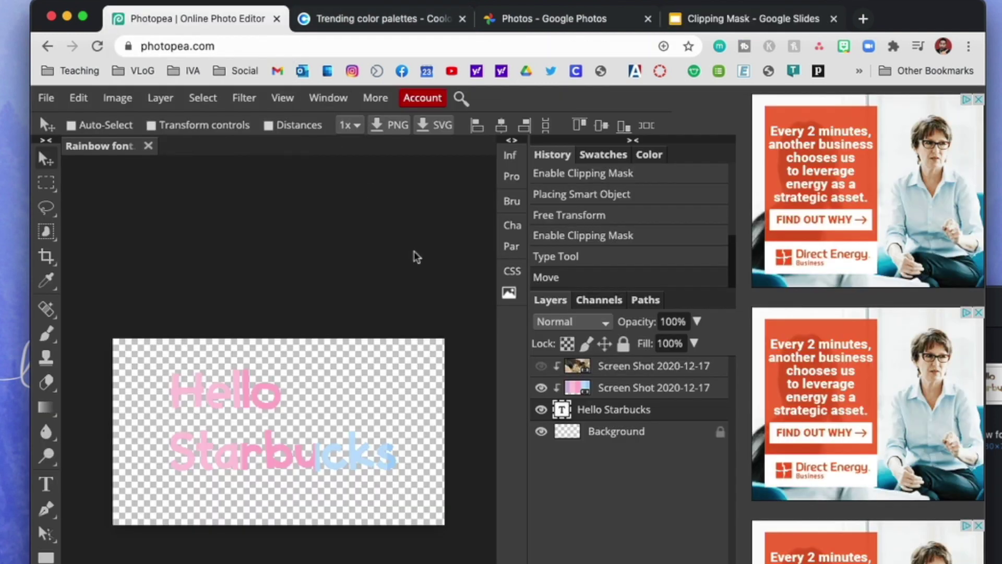